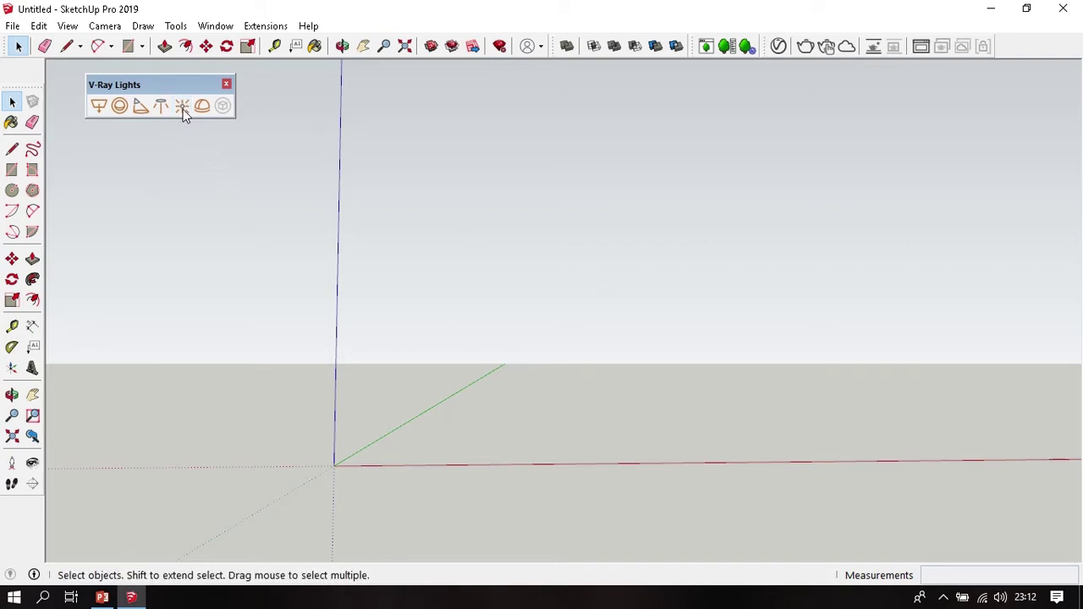
- Place a V-Ray Omni Light from the Lights toolbar above the ground in the empty scene
{"action": "middle_click_drag", "start_coordinate": [536, 245], "coordinate": [225, 175]}
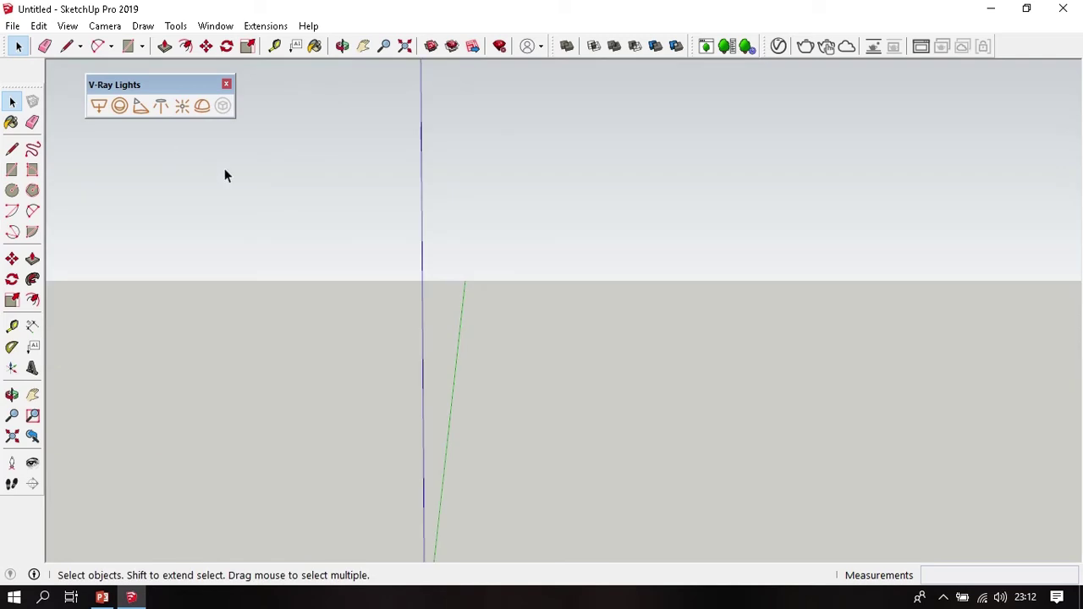
{"action": "middle_click_drag", "start_coordinate": [518, 218], "coordinate": [519, 246]}
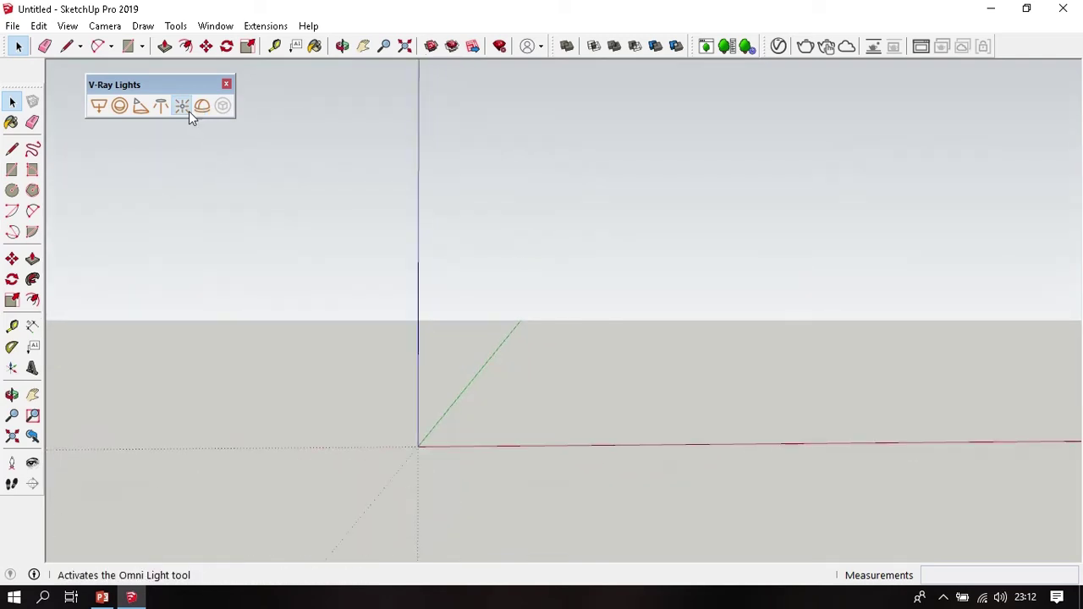
{"action": "left_click", "coordinate": [182, 105]}
{"action": "left_click", "coordinate": [528, 262]}
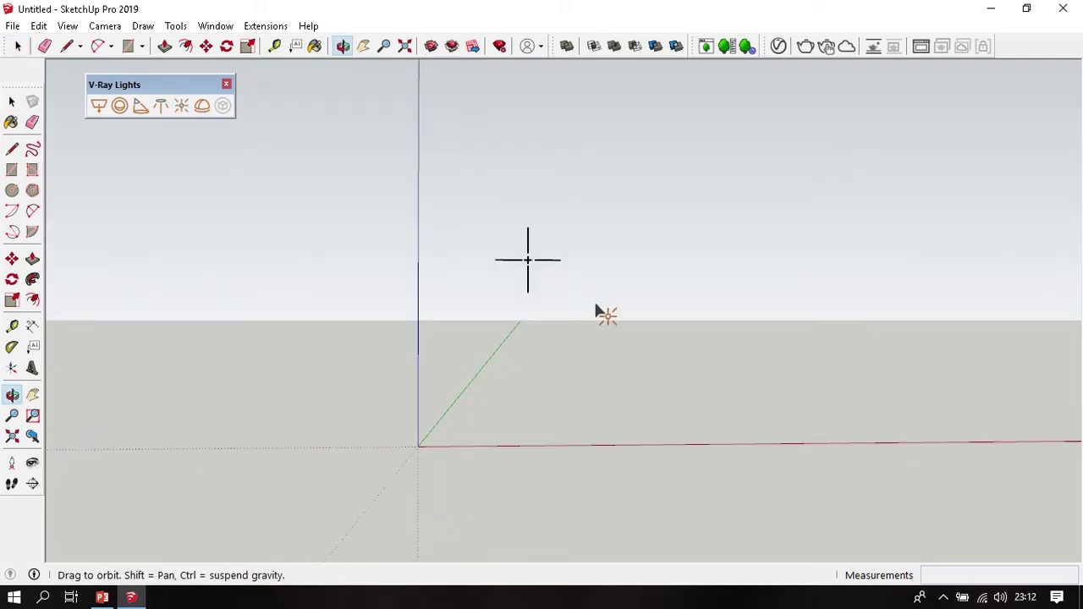
{"action": "middle_click_drag", "start_coordinate": [601, 311], "coordinate": [612, 346]}
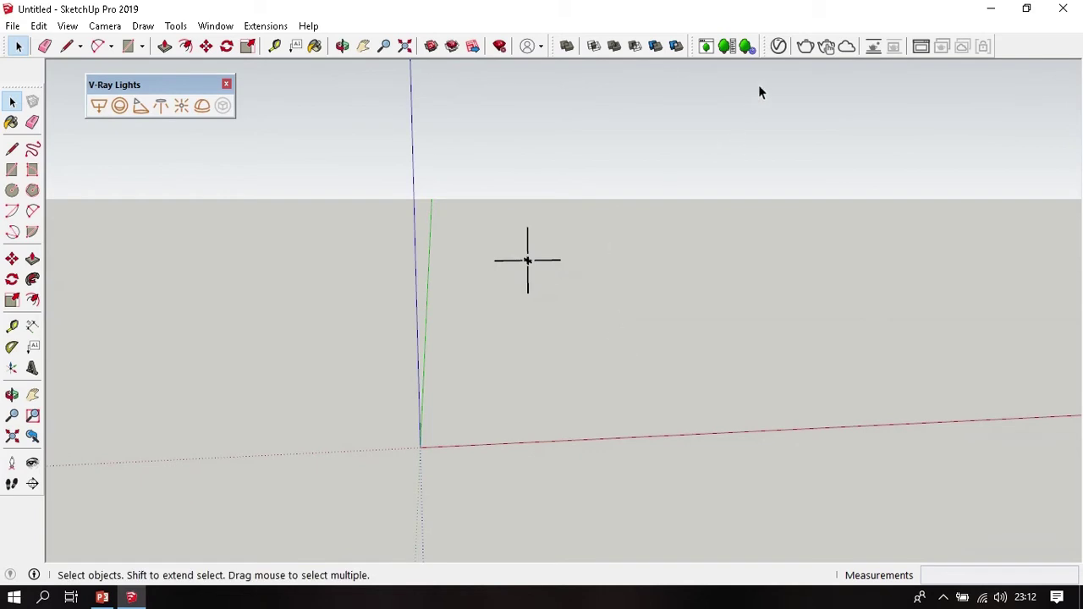
- Open the V-Ray Asset Editor, filter to Lights, and select Omni Light to show its parameters
{"action": "left_click", "coordinate": [777, 47]}
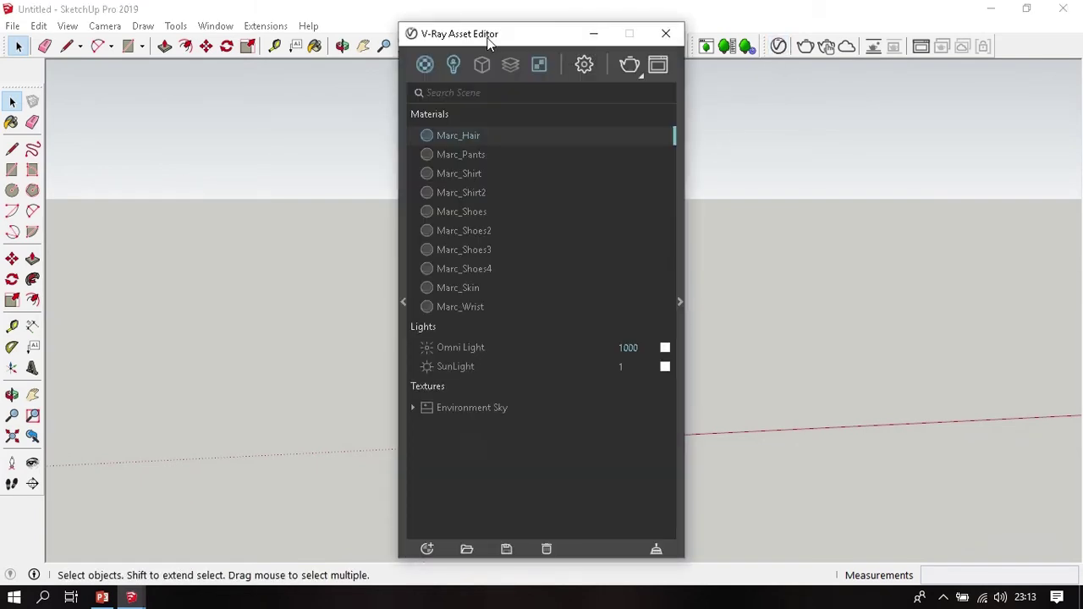
{"action": "left_click_drag", "start_coordinate": [487, 34], "coordinate": [299, 15]}
{"action": "left_click", "coordinate": [266, 49]}
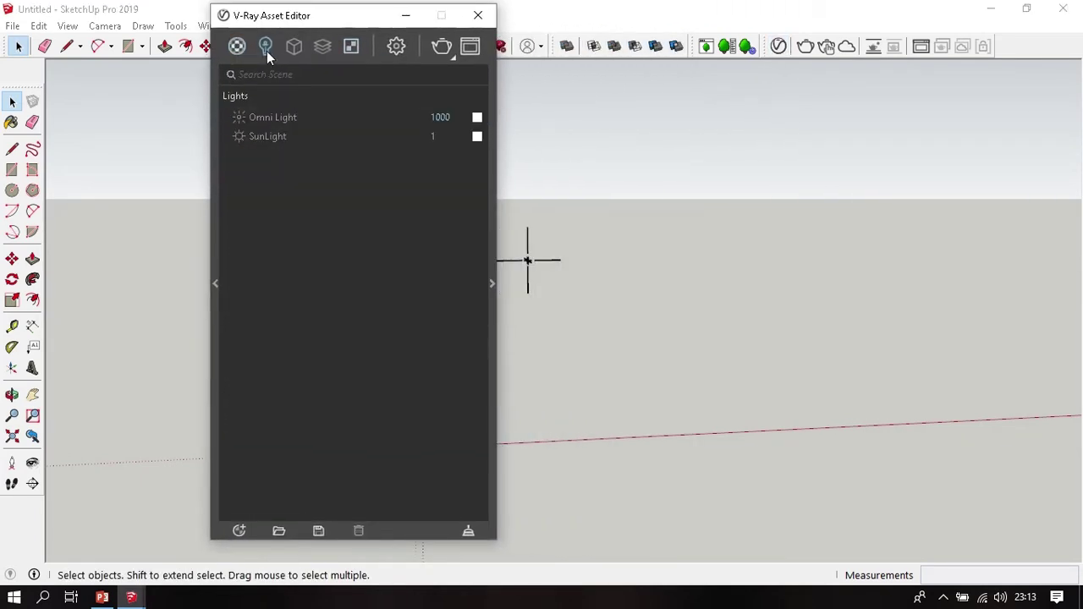
{"action": "left_click", "coordinate": [490, 262]}
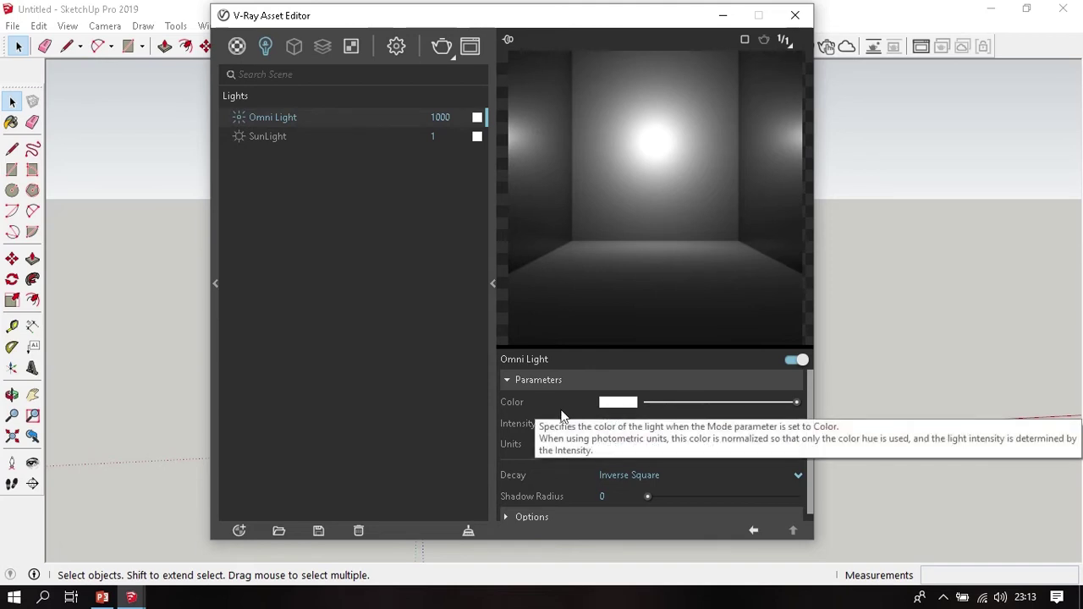
{"action": "left_click", "coordinate": [622, 404]}
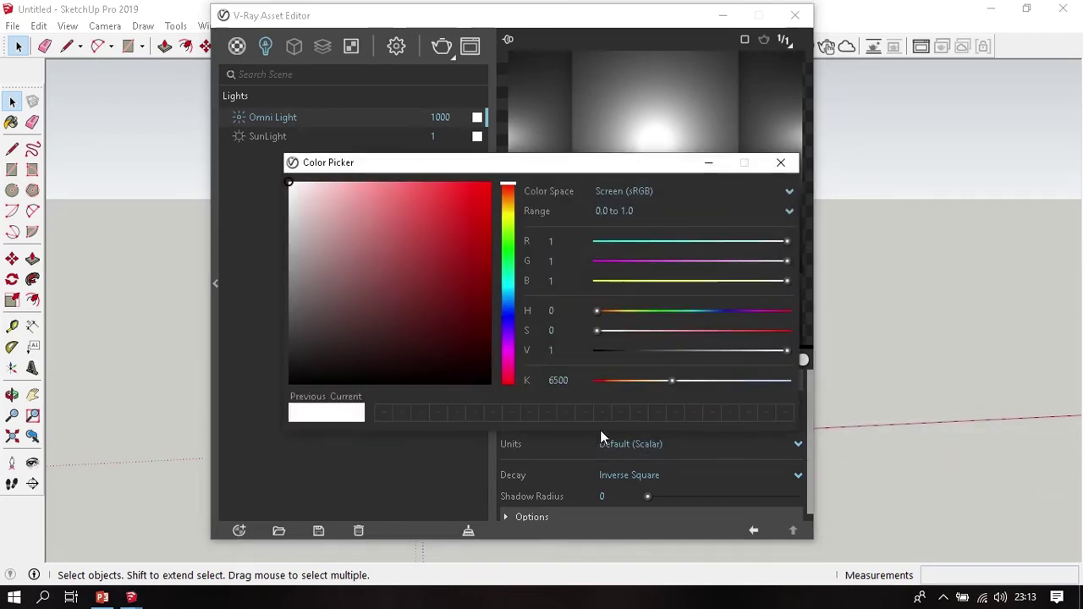
{"action": "left_click_drag", "start_coordinate": [515, 162], "coordinate": [481, 264]}
{"action": "left_click_drag", "start_coordinate": [393, 322], "coordinate": [420, 324]}
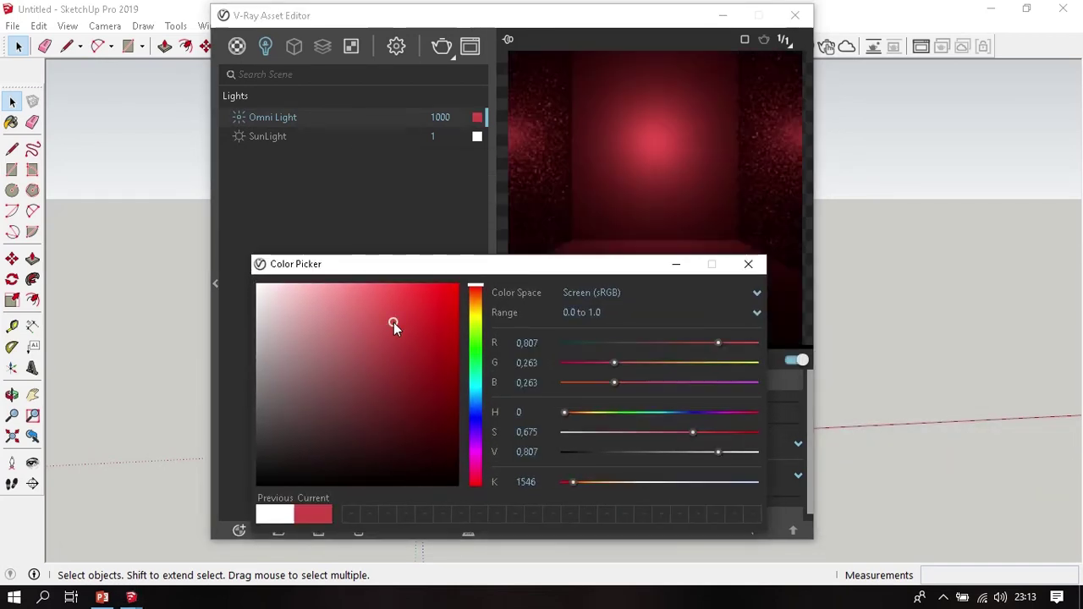
{"action": "left_click_drag", "start_coordinate": [476, 287], "coordinate": [475, 311]}
{"action": "left_click_drag", "start_coordinate": [447, 349], "coordinate": [437, 302]}
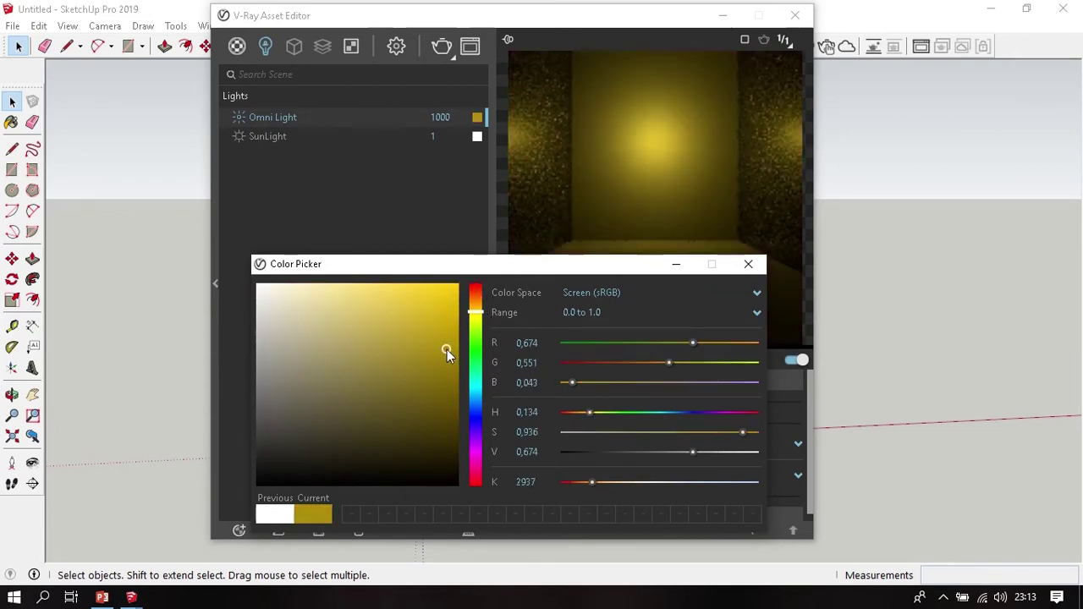
{"action": "left_click_drag", "start_coordinate": [377, 318], "coordinate": [214, 283]}
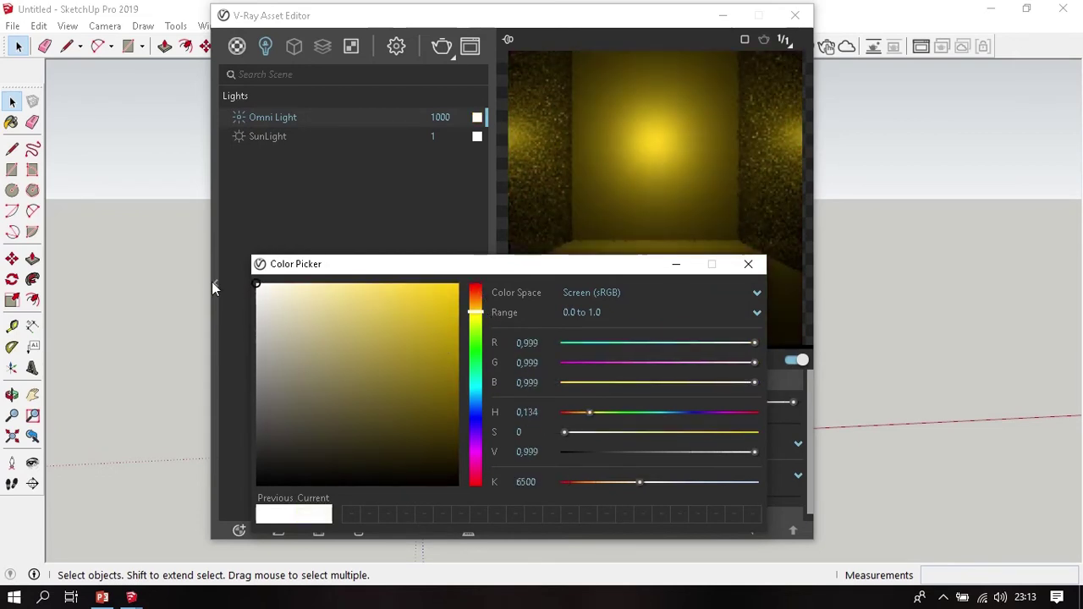
{"action": "left_click", "coordinate": [748, 264]}
{"action": "scroll", "coordinate": [554, 420], "scroll_direction": "down", "scroll_amount": 1}
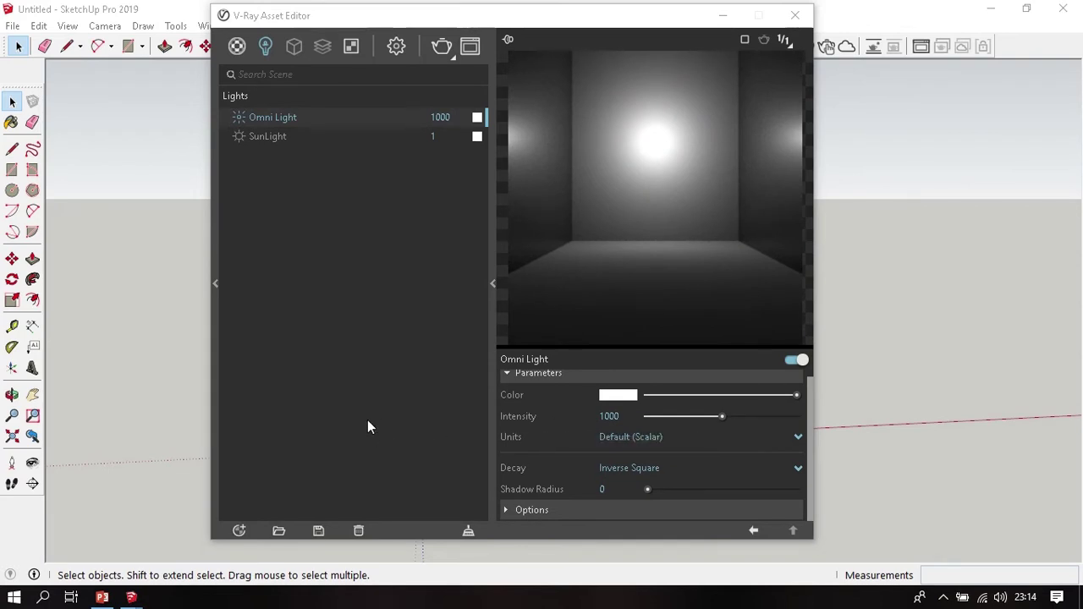
- Set the Omni Light intensity to 2000, keeping Units at Default (Scalar) and Decay at Inverse Square
{"action": "mouse_move", "coordinate": [720, 417]}
{"action": "left_mouse_down"}
{"action": "mouse_move", "coordinate": [688, 416]}
{"action": "mouse_move", "coordinate": [813, 435]}
{"action": "left_mouse_up"}
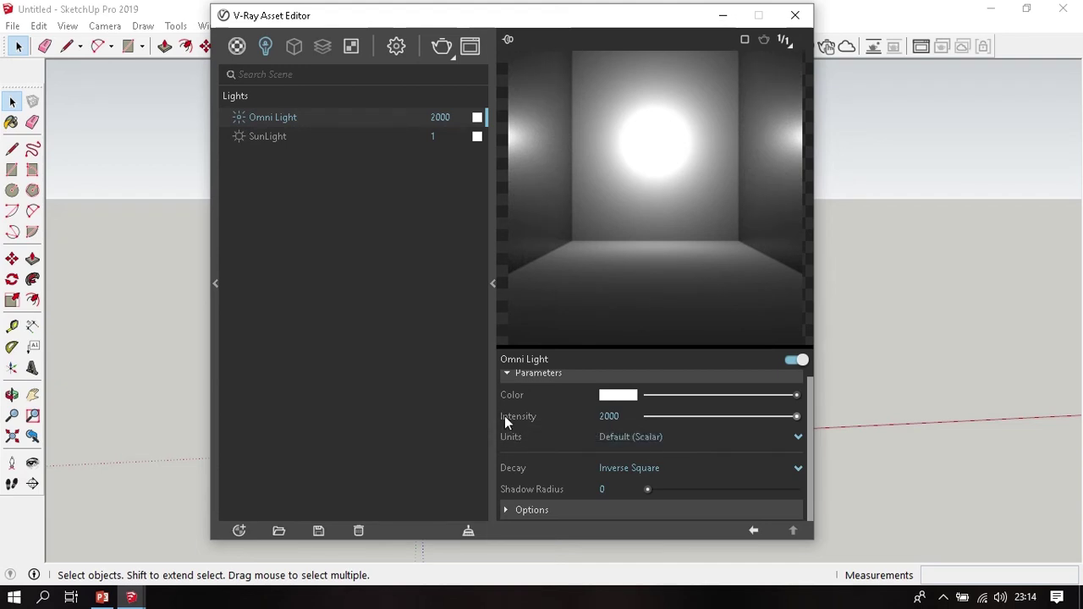
{"action": "left_click", "coordinate": [666, 437]}
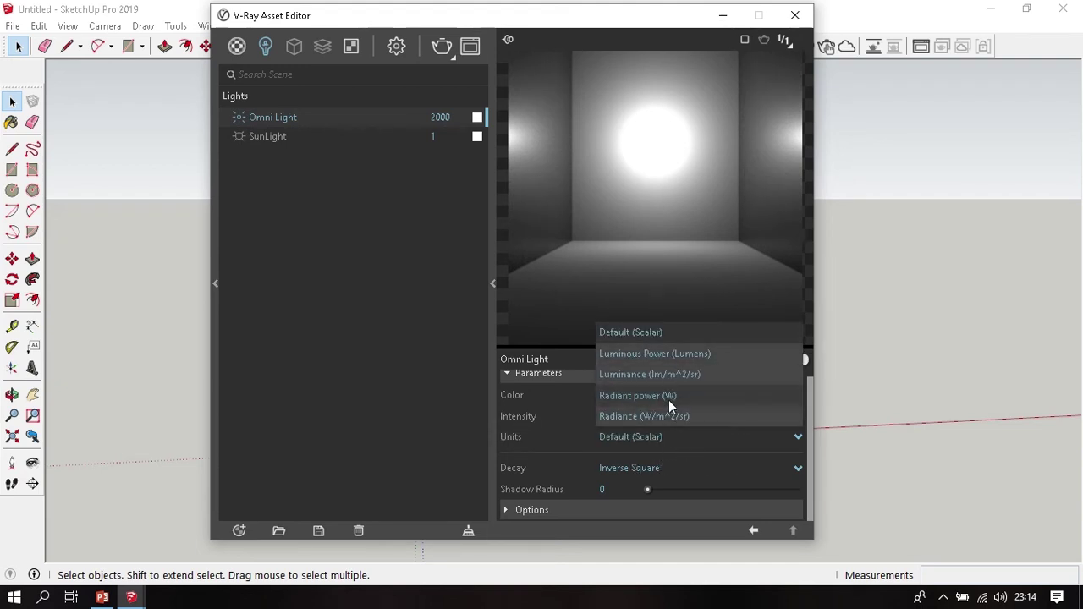
{"action": "left_click", "coordinate": [659, 443]}
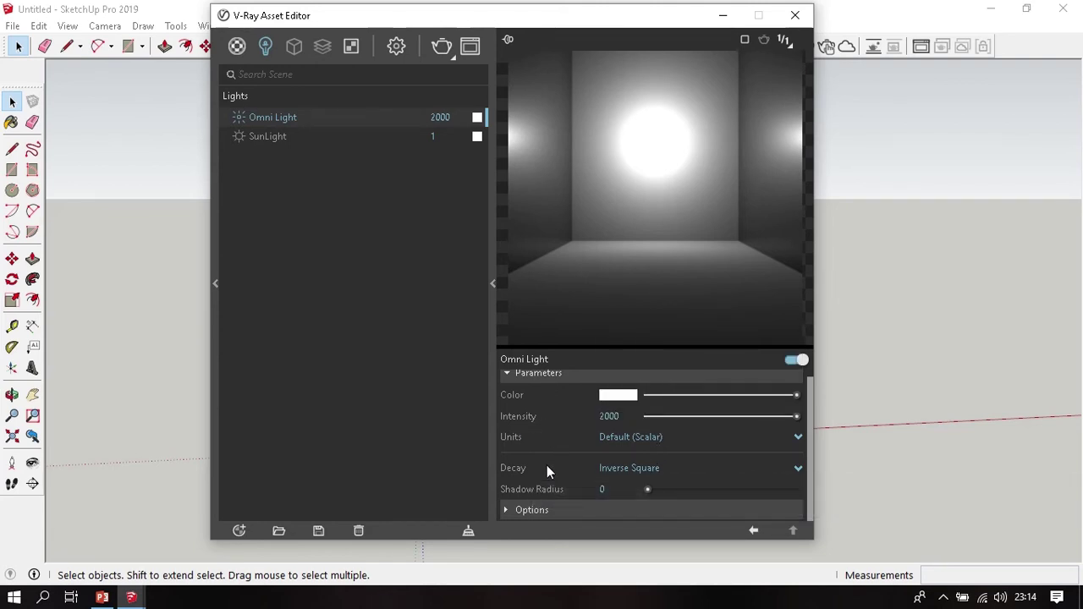
{"action": "left_click", "coordinate": [679, 466]}
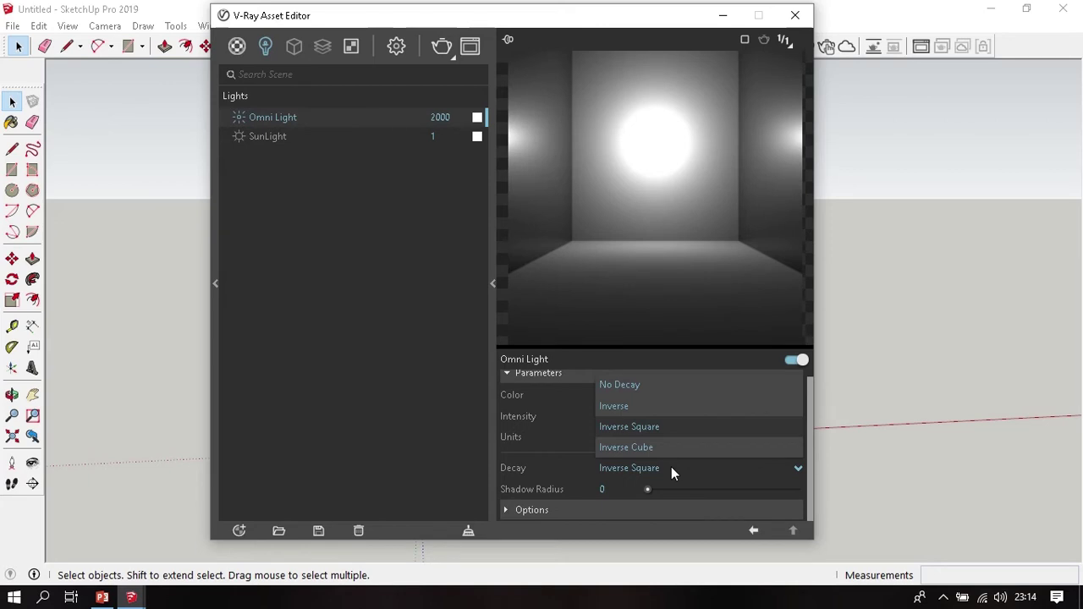
{"action": "left_click", "coordinate": [434, 454]}
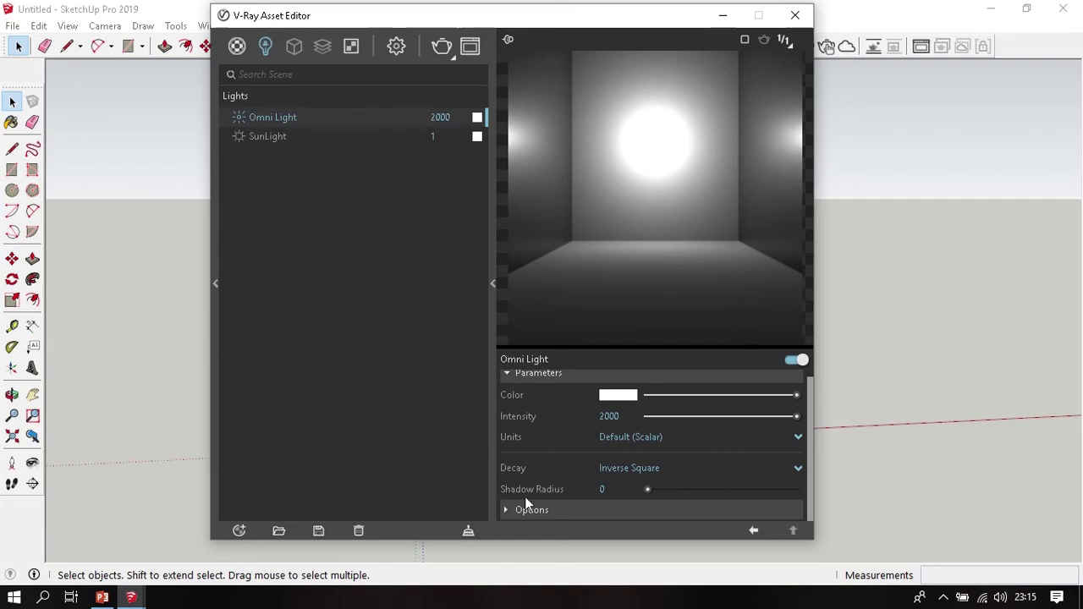
- Review the Decay and Units lists again, leaving Decay at Inverse Square
{"action": "left_click", "coordinate": [655, 475]}
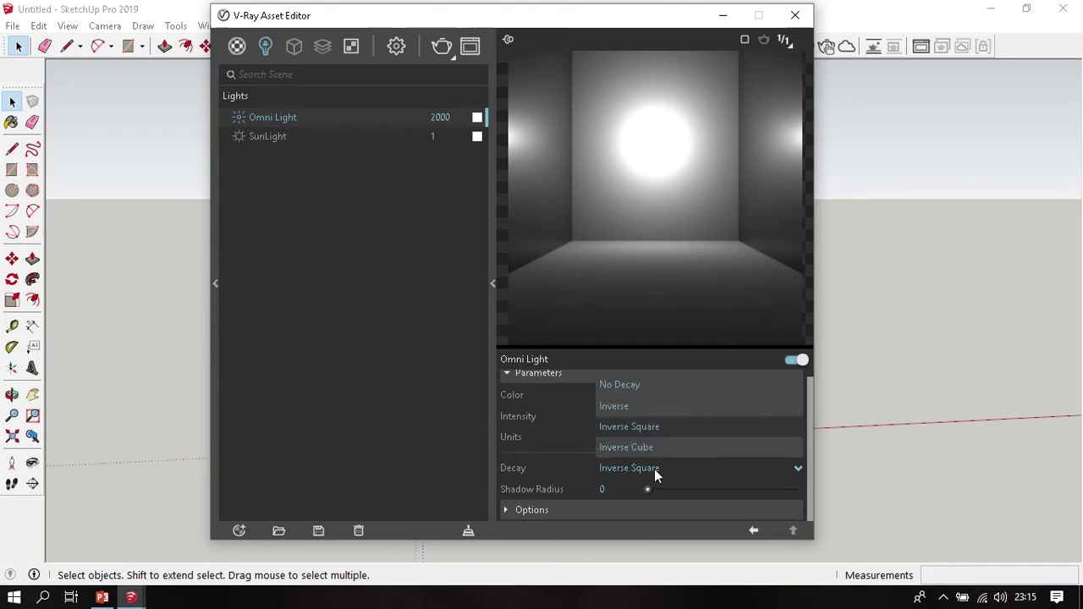
{"action": "left_click", "coordinate": [654, 475]}
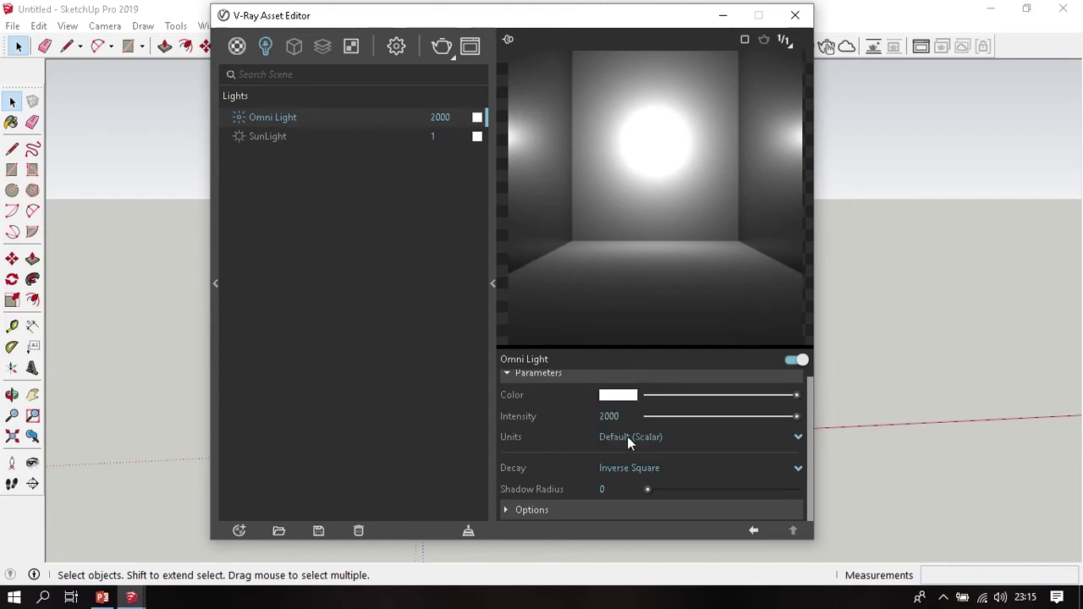
{"action": "left_click", "coordinate": [631, 438]}
{"action": "left_click", "coordinate": [618, 472]}
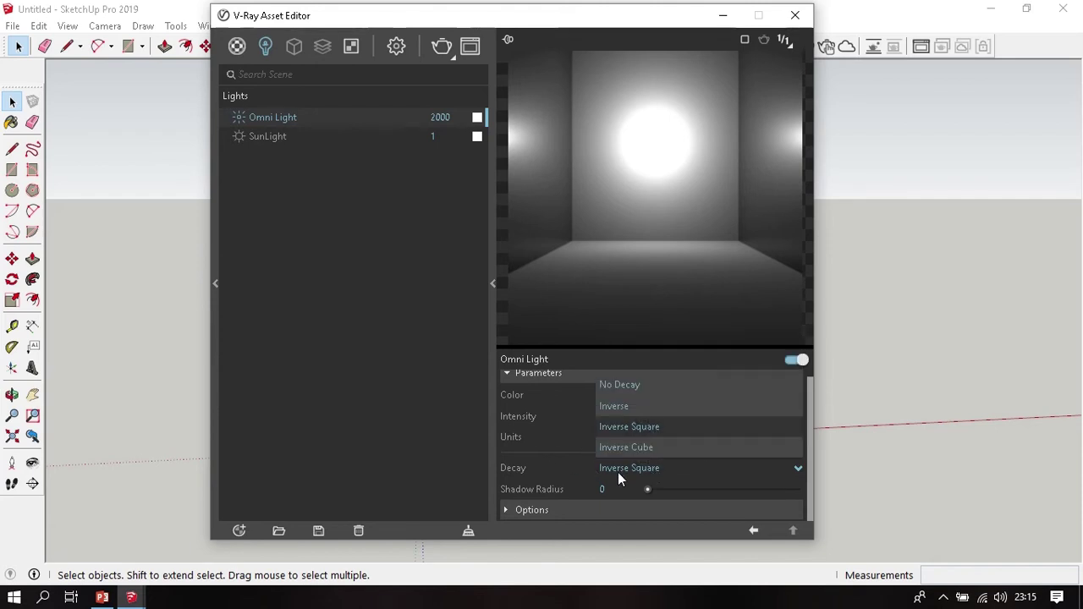
{"action": "left_click", "coordinate": [507, 453]}
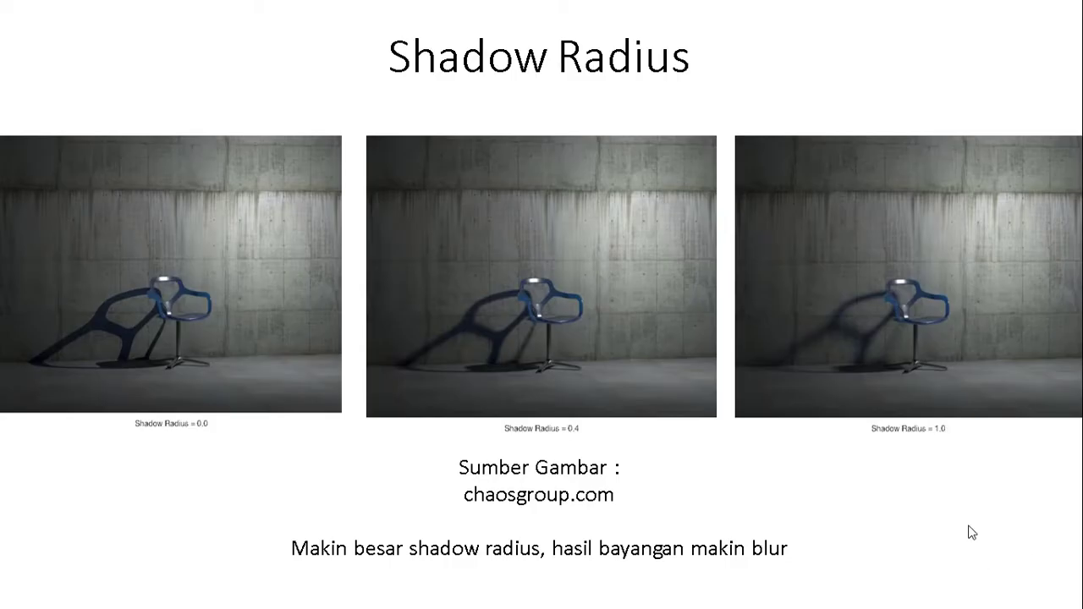
{"action": "mouse_move", "coordinate": [74, 593]}
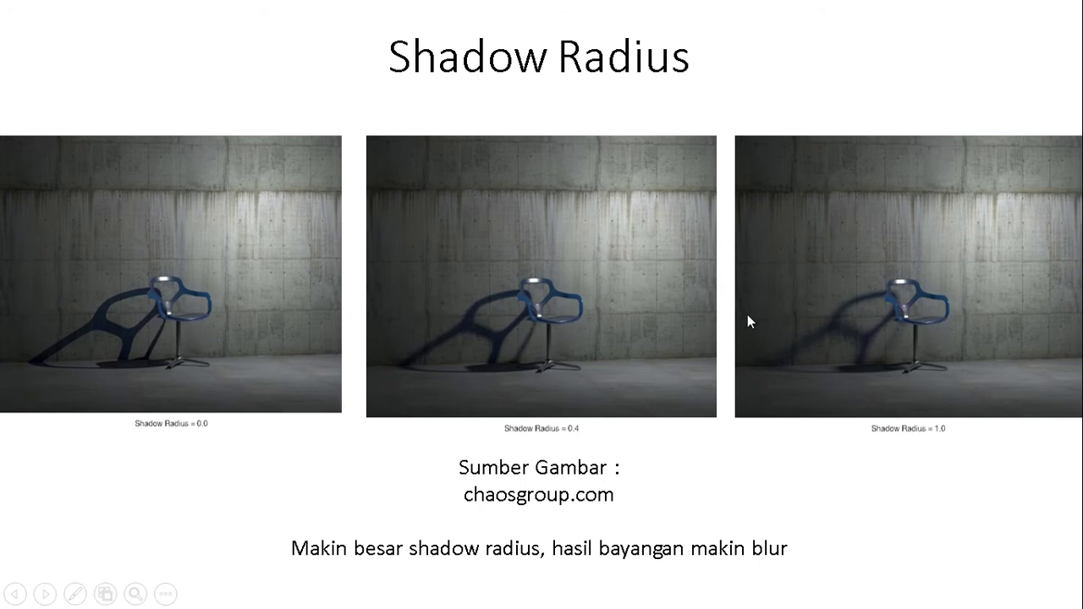
- Return to SketchUp and scroll to the Omni Light Options: Shadows on, Affect Diffuse and Specular 1
{"action": "key", "text": "alt+Tab"}
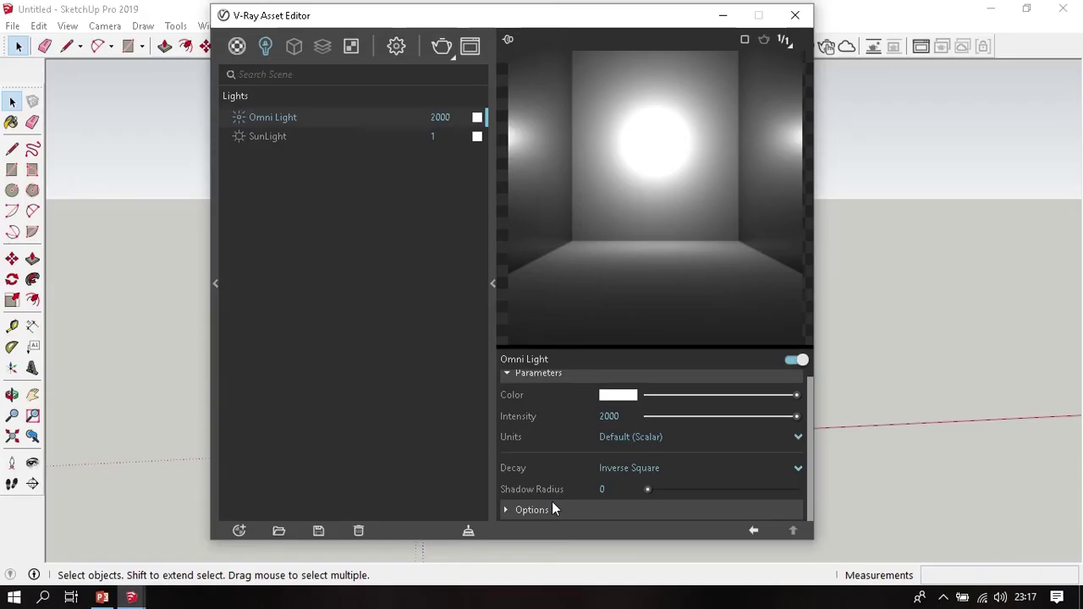
{"action": "scroll", "coordinate": [552, 503], "scroll_direction": "down", "scroll_amount": 3}
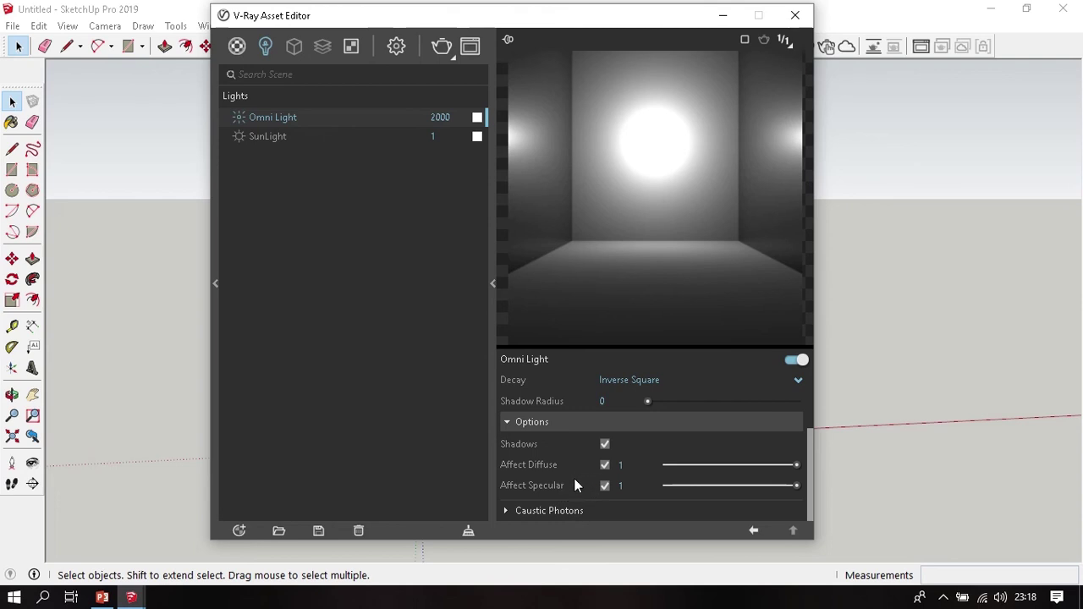
- Expand the Omni Light's Caustic Photons rollout to show Caustic Subdivs 1000
{"action": "left_click", "coordinate": [539, 512]}
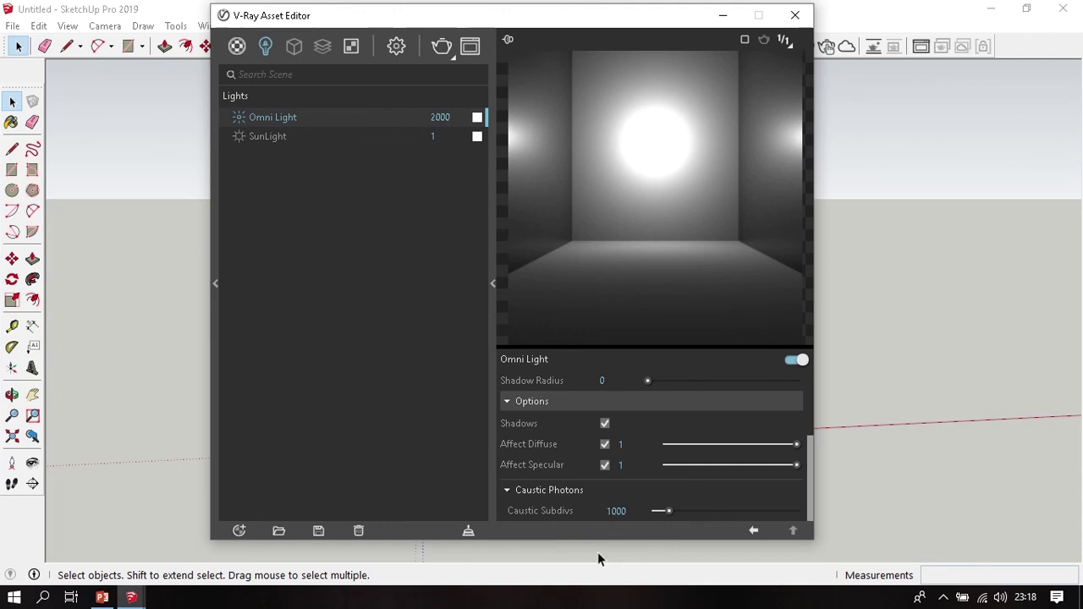
{"action": "scroll", "coordinate": [579, 430], "scroll_direction": "up", "scroll_amount": 3}
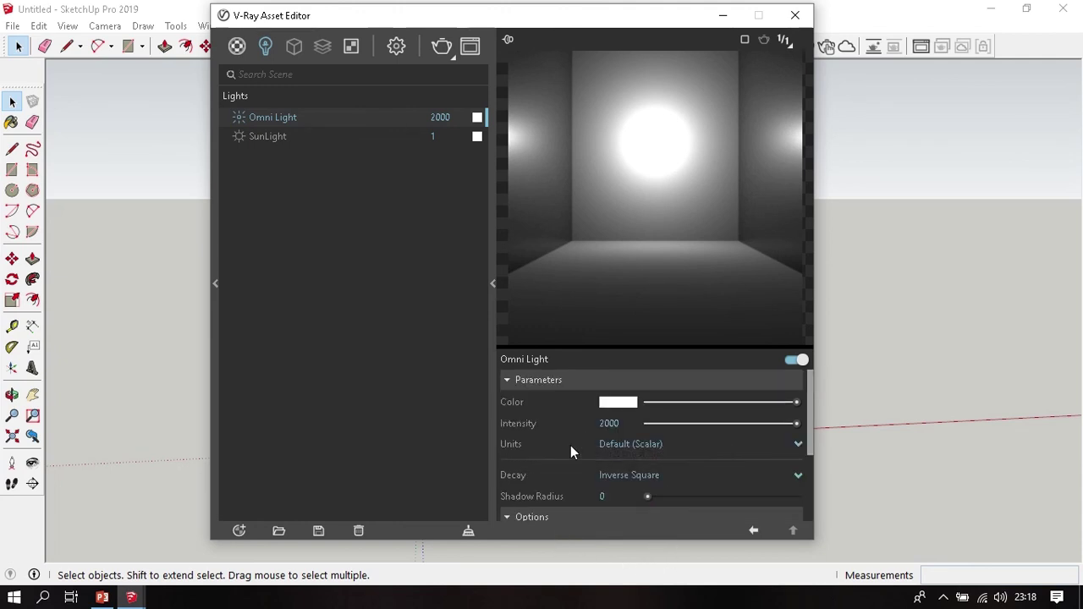